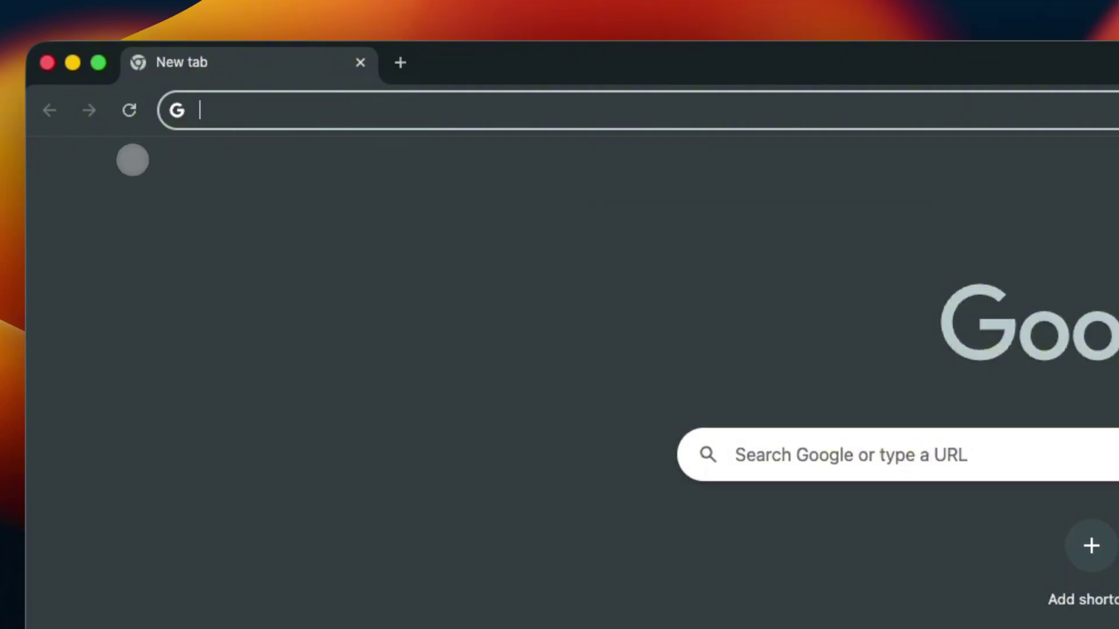
type("moremarkets.xyz")
Load moremarkets.xyz in Chrome to reach the Login or Register card.
key("Return")
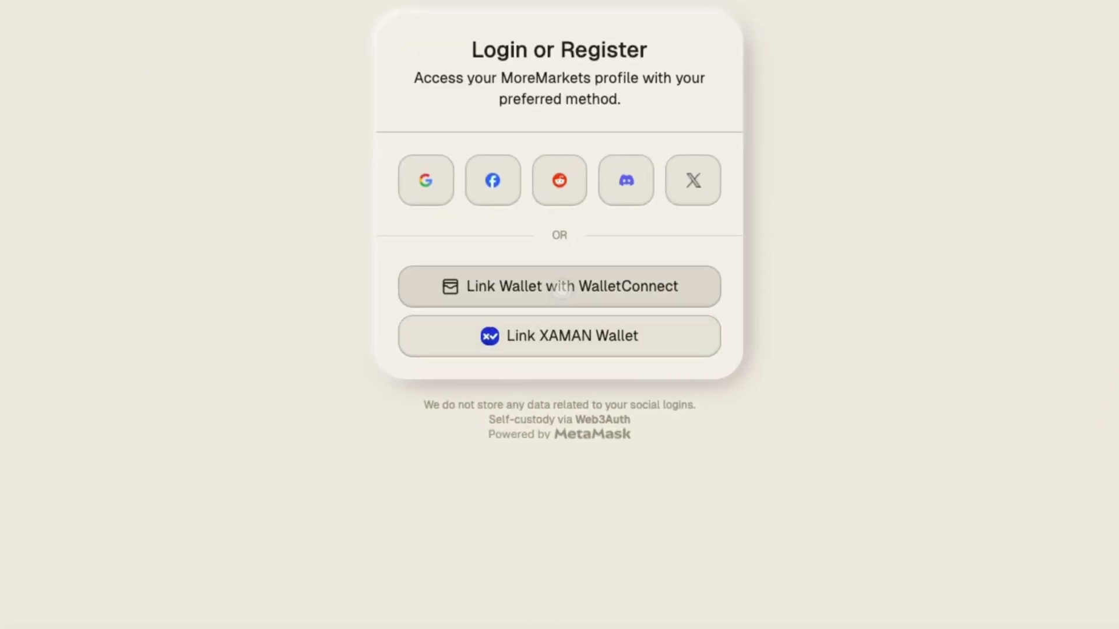
Link an external wallet through WalletConnect, choosing Bifrost Wallet.
left_click(561, 291)
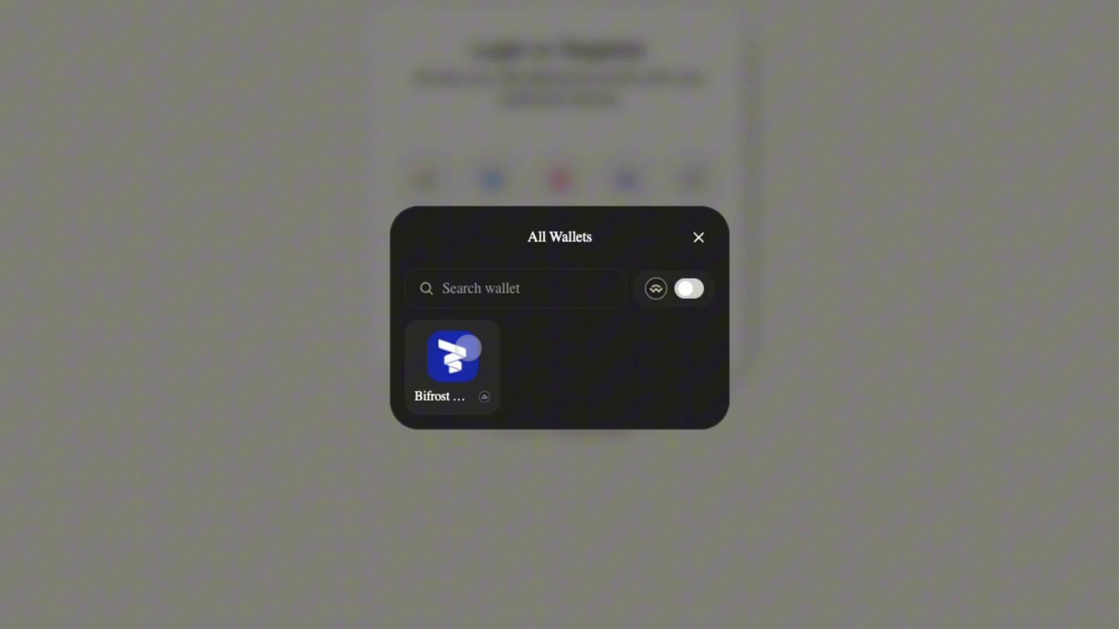
left_click(454, 354)
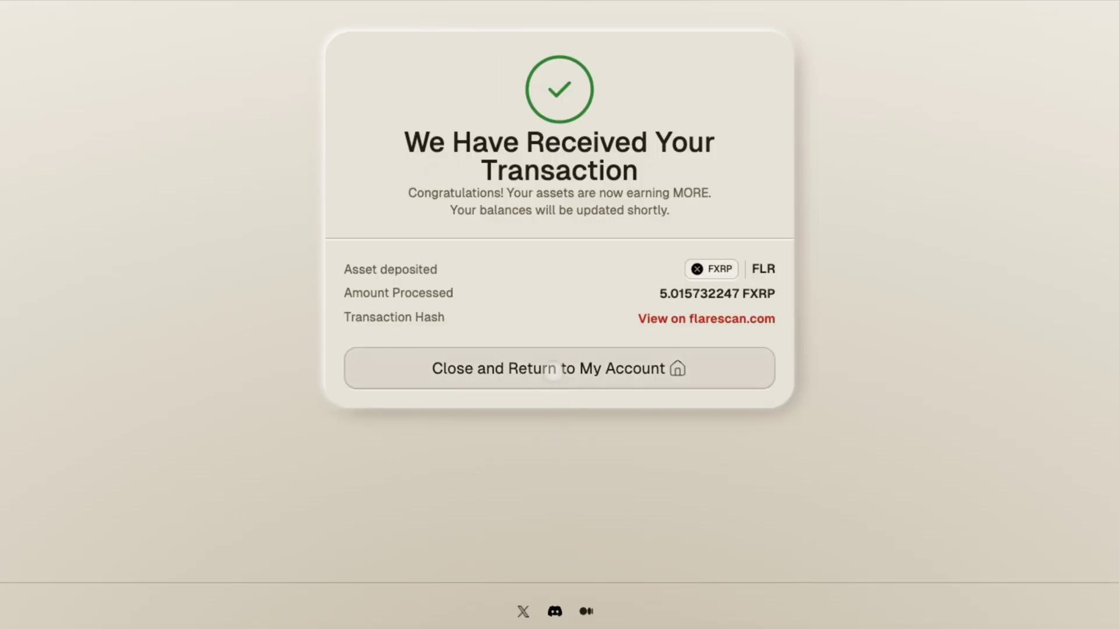
Dismiss the deposit confirmation and set the XRP Eagle account's withdrawal to 100%.
left_click(552, 371)
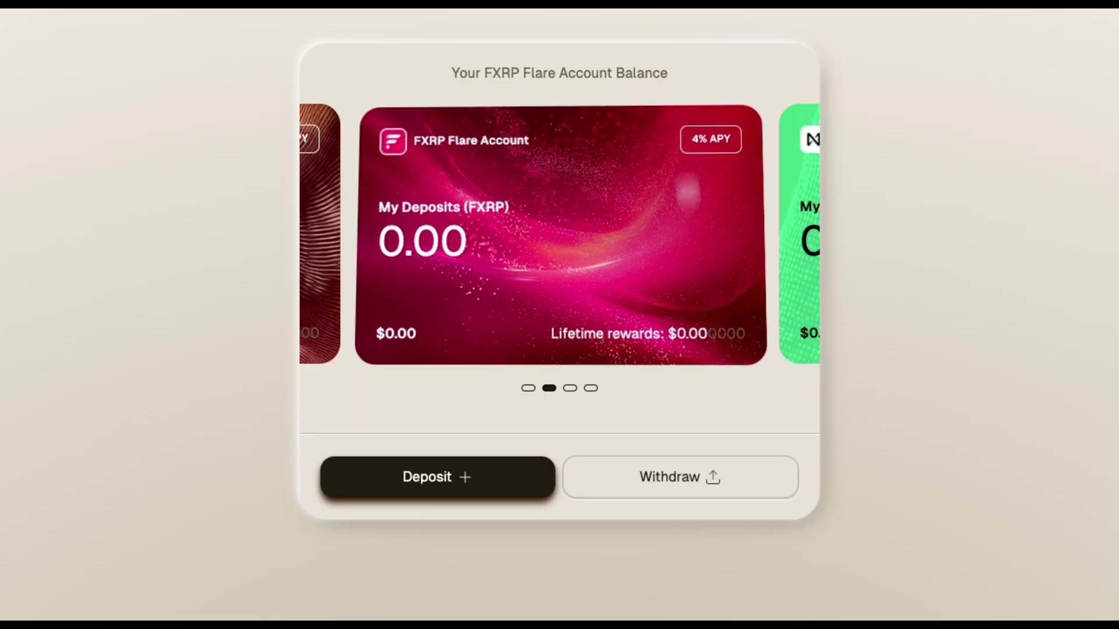
left_click(687, 479)
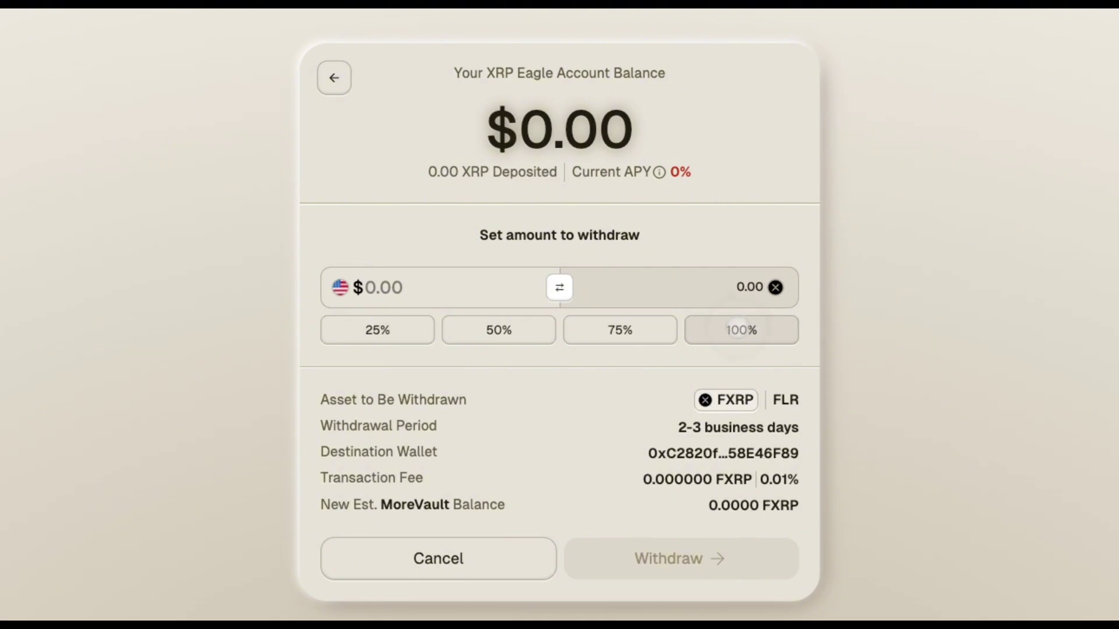
left_click(742, 330)
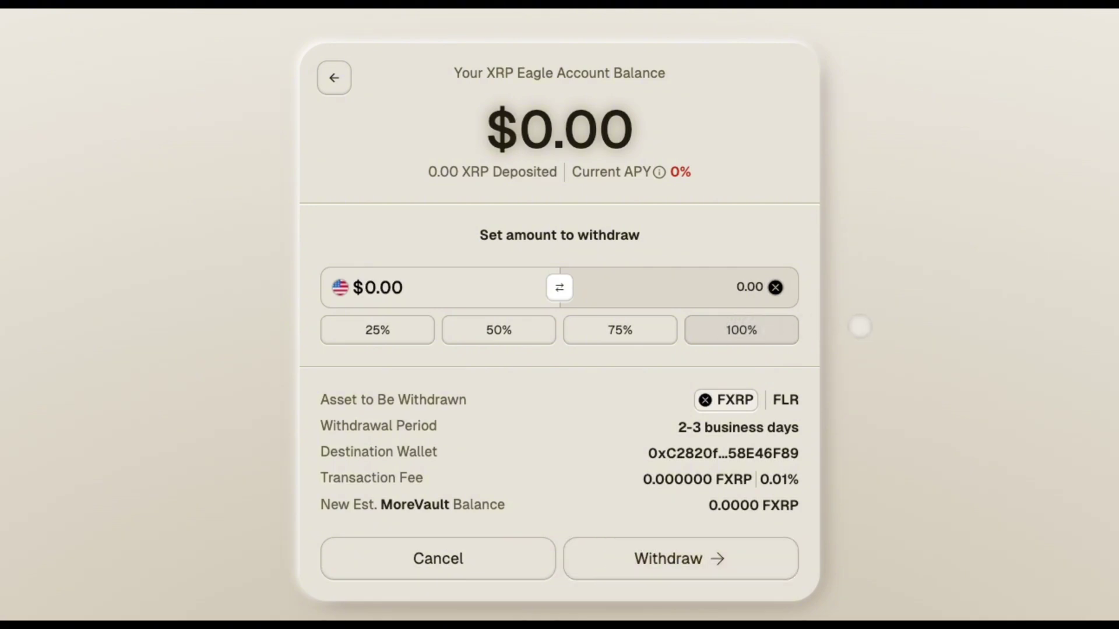